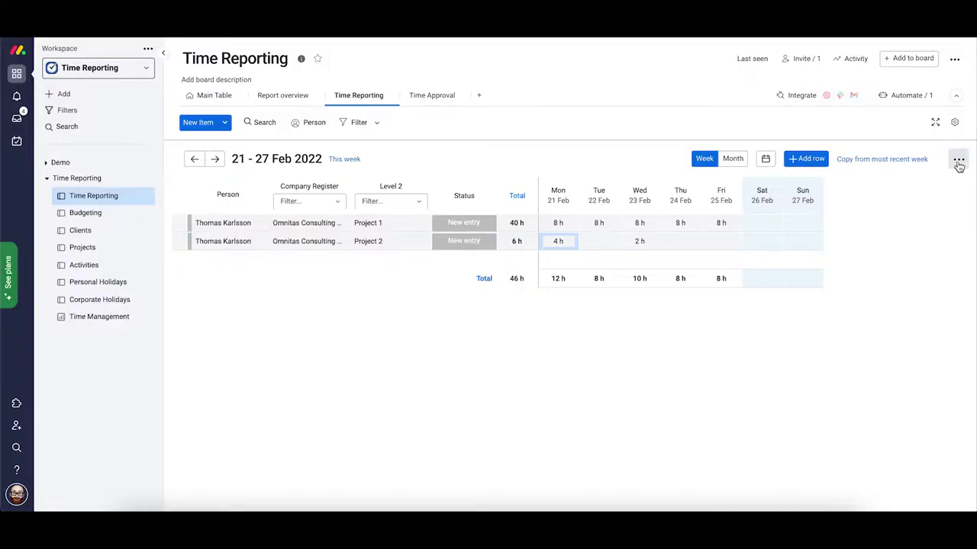
Open Conditional Formatting and draft a per-cell rule where the value equals 0
left_click(958, 162)
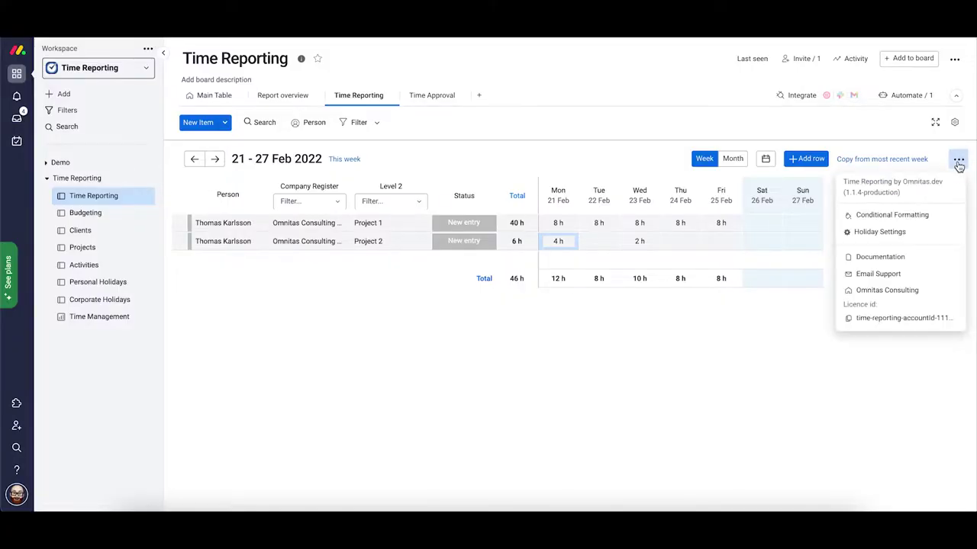
left_click(921, 214)
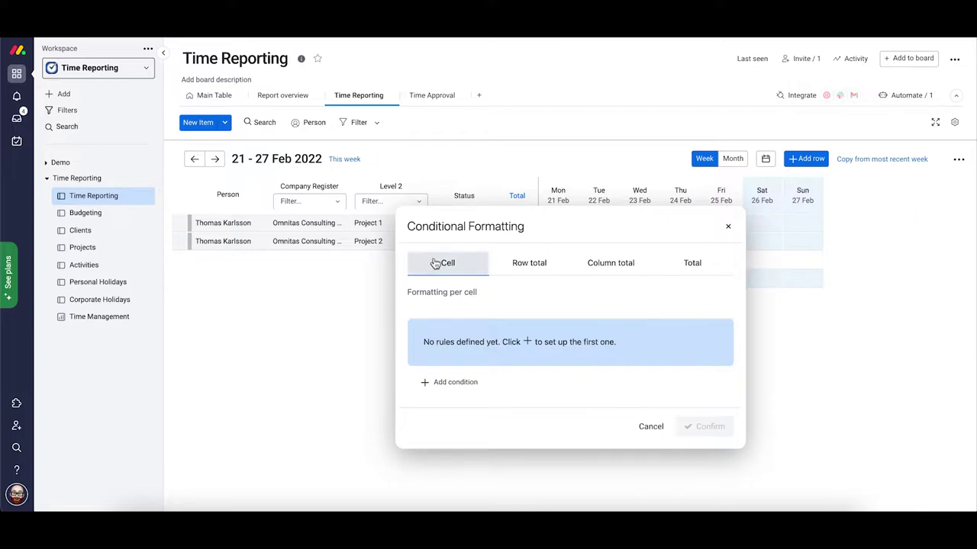
left_click(435, 381)
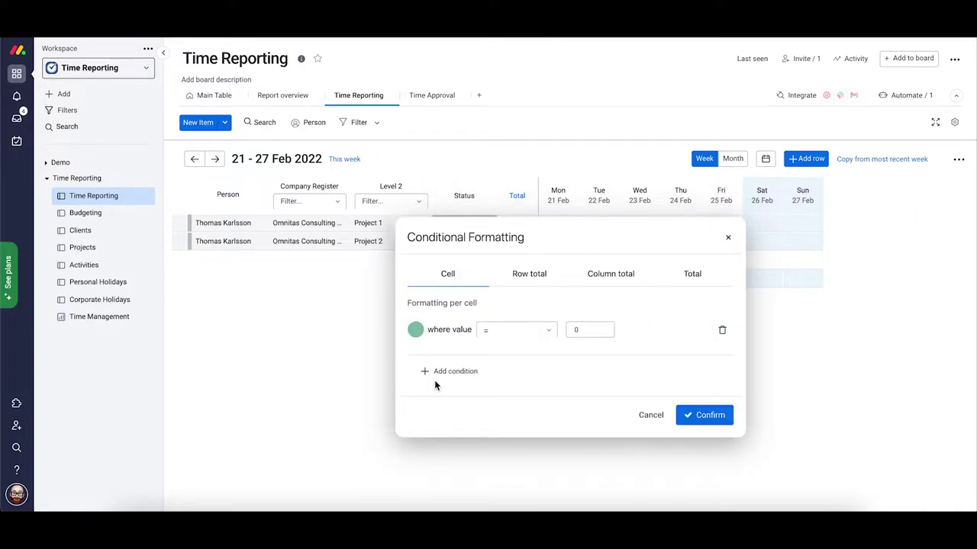
left_click(412, 333)
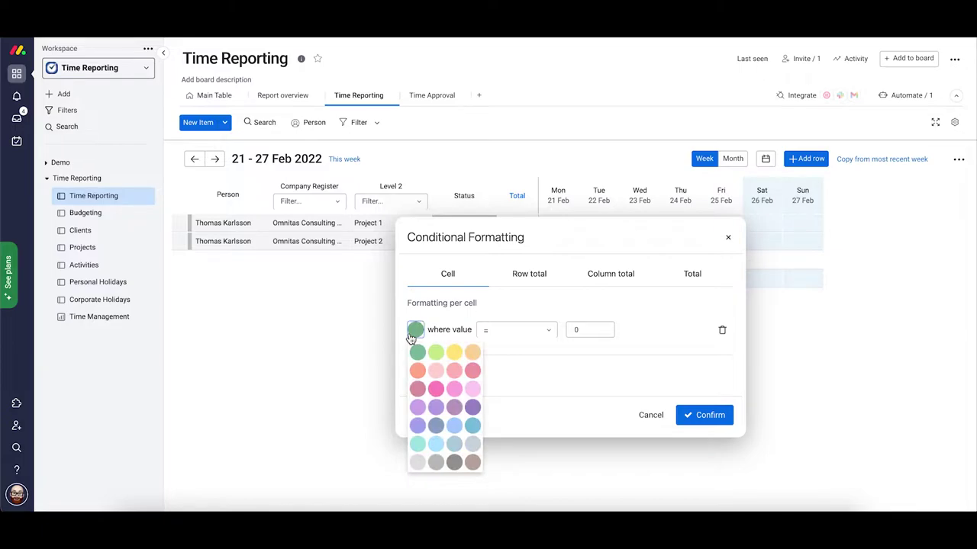
left_click(497, 335)
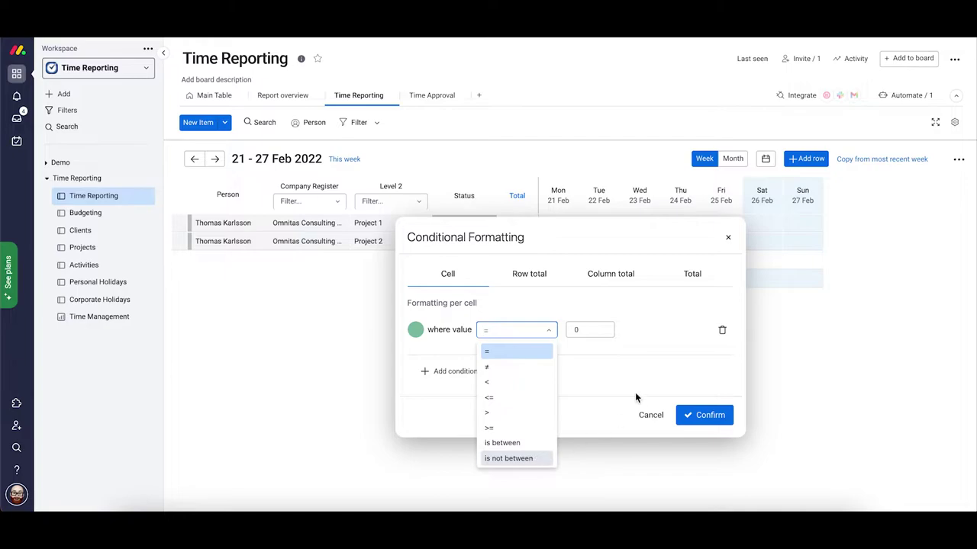
left_click(602, 370)
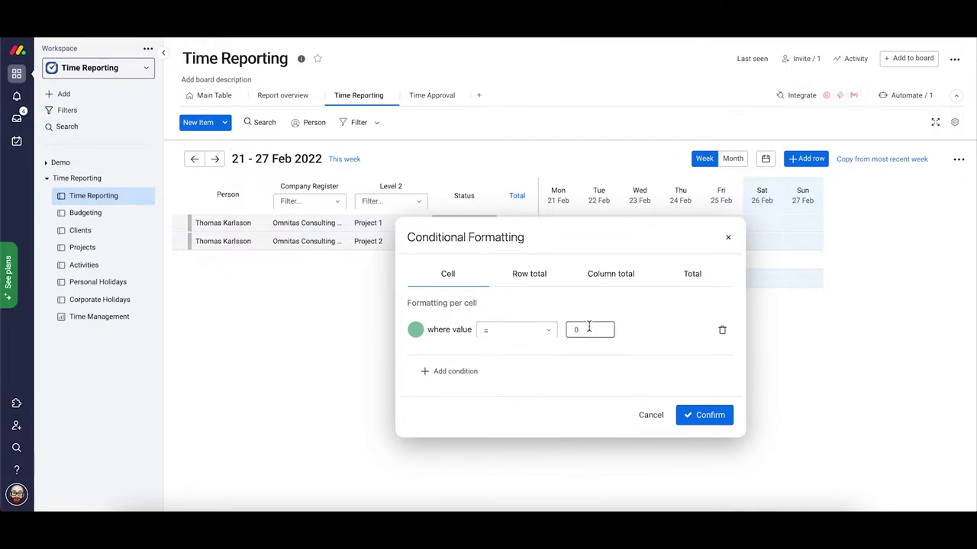
Add two more per-cell rules and colour them green, orange and red
left_click(432, 370)
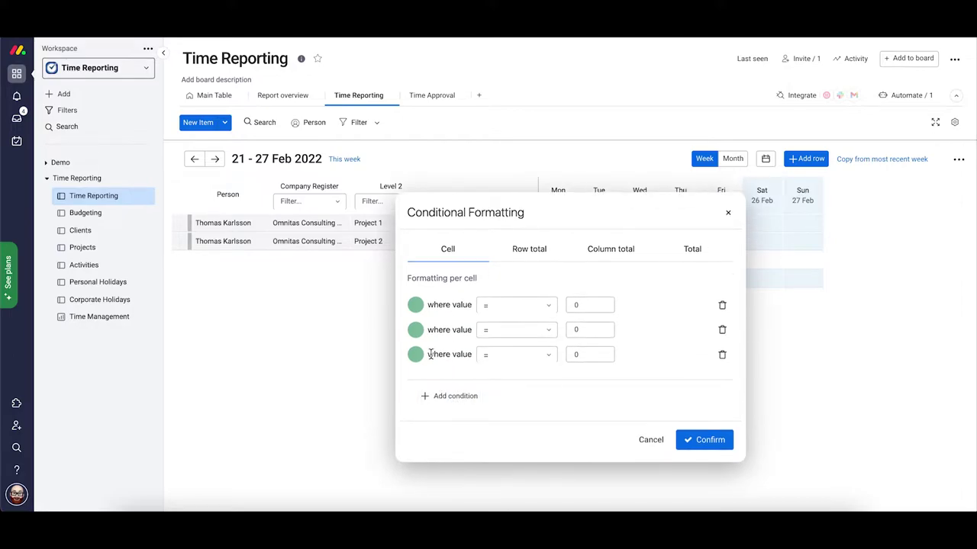
left_click(415, 329)
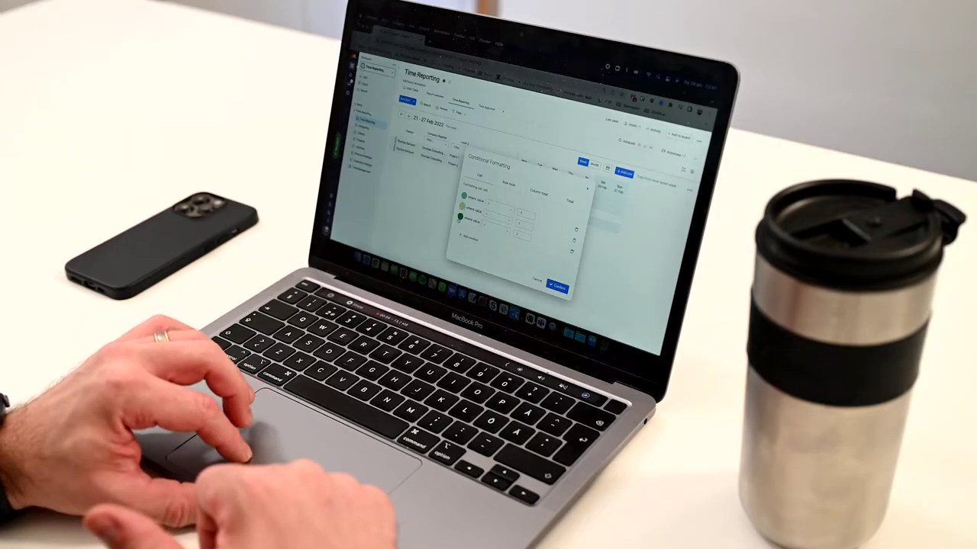
left_click(459, 218)
left_click(466, 244)
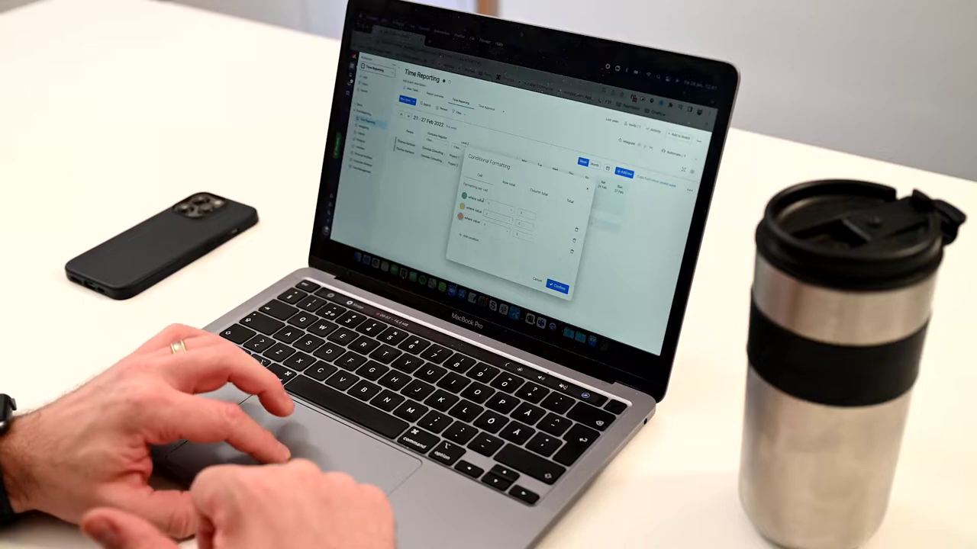
left_click(524, 215)
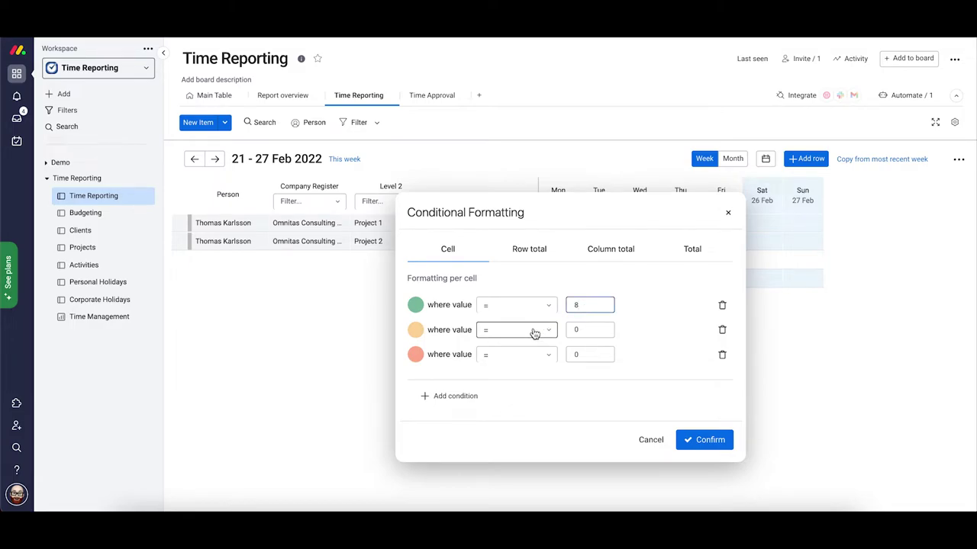
Set the per-cell rule conditions to equals 8, below 8 and equals 0
left_click(534, 330)
left_click(497, 384)
left_click(597, 328)
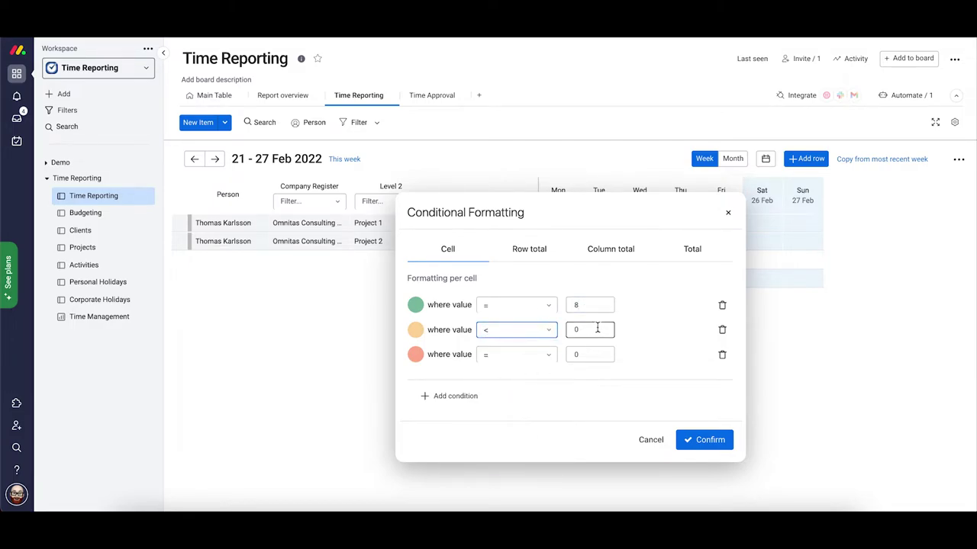
type("8")
left_click(490, 357)
left_click(497, 407)
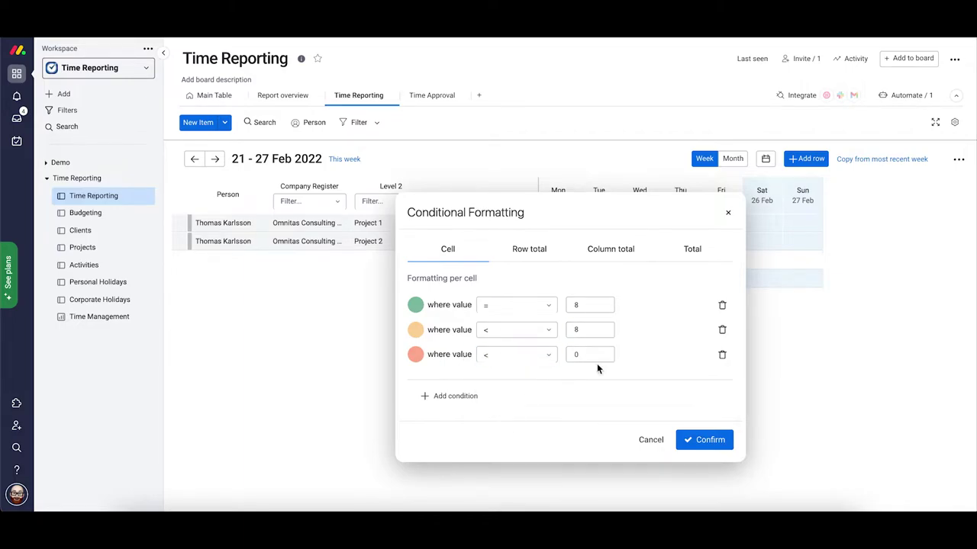
left_click(592, 353)
key("BackSpace")
left_click(534, 355)
left_click(496, 378)
left_click(528, 250)
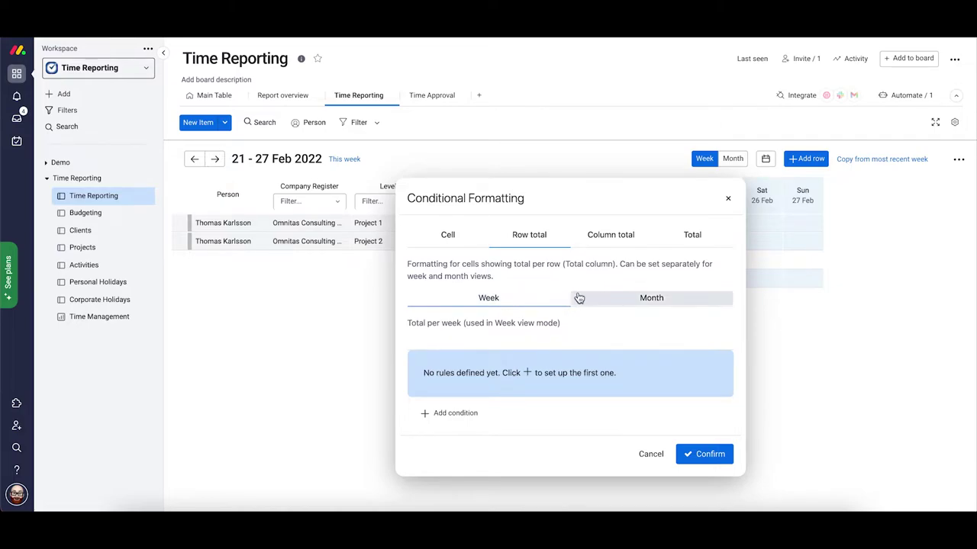
Add green row-total rules for weekly totals of 40 and monthly totals of 140
left_click(434, 412)
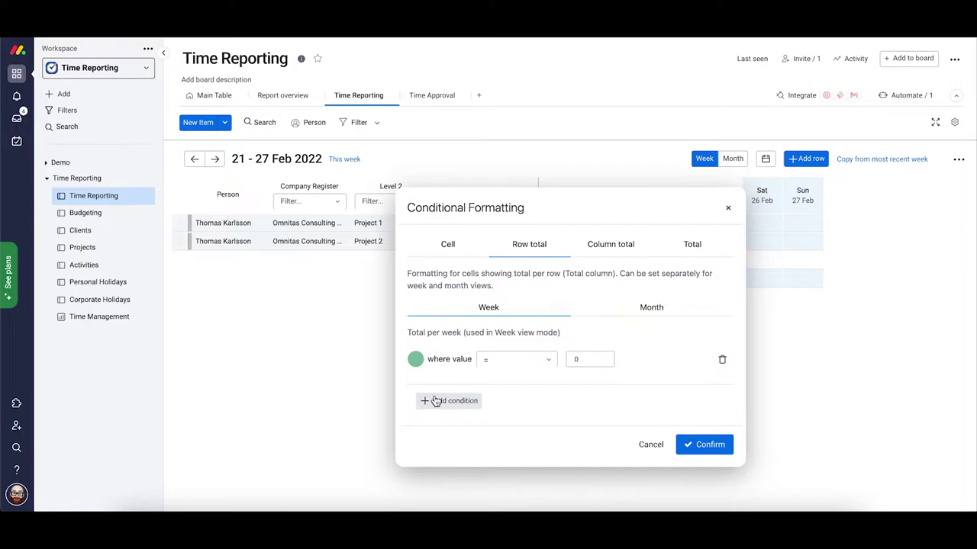
left_click(517, 360)
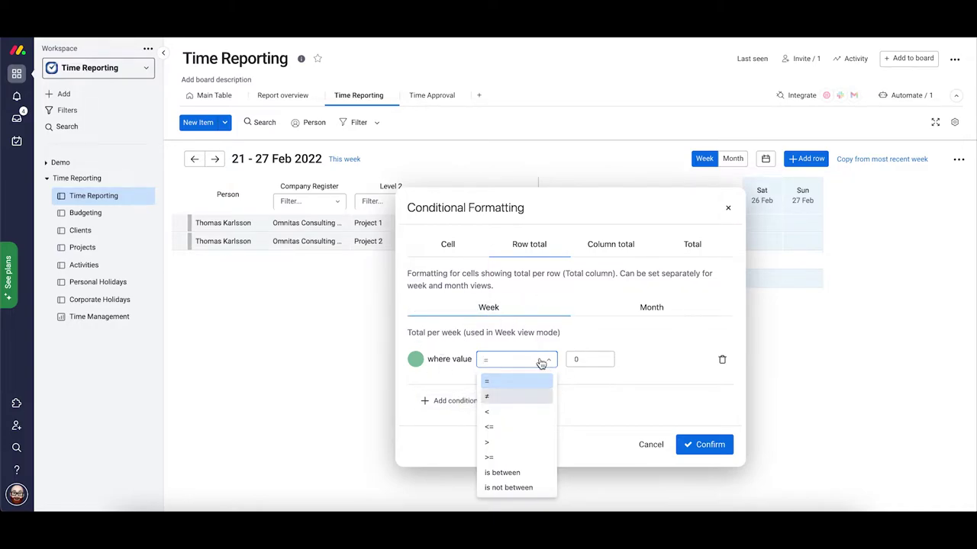
left_click(586, 360)
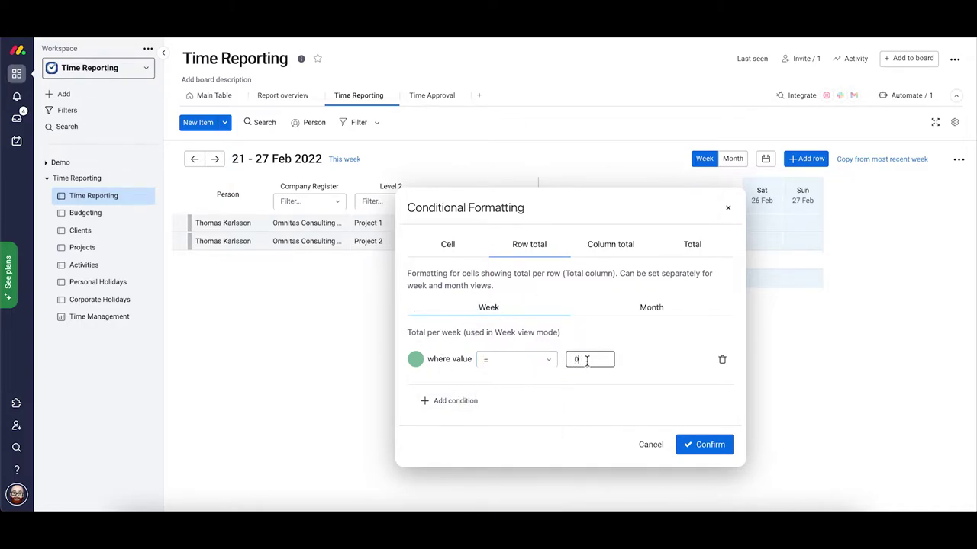
type("40")
left_click(641, 309)
left_click(427, 415)
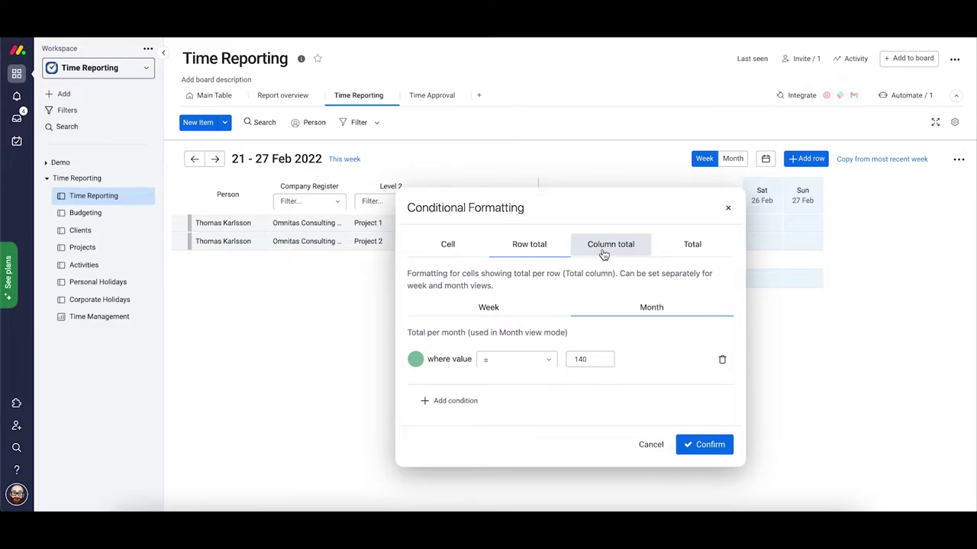
Draft a column-total rule equal to 0, and replace the total-cell rule with an equals-0 condition
left_click(602, 254)
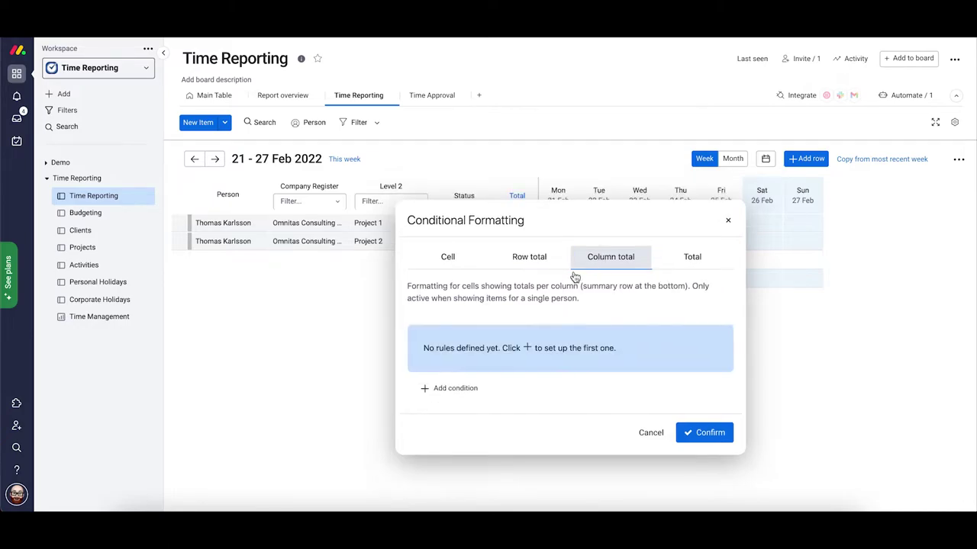
left_click(435, 386)
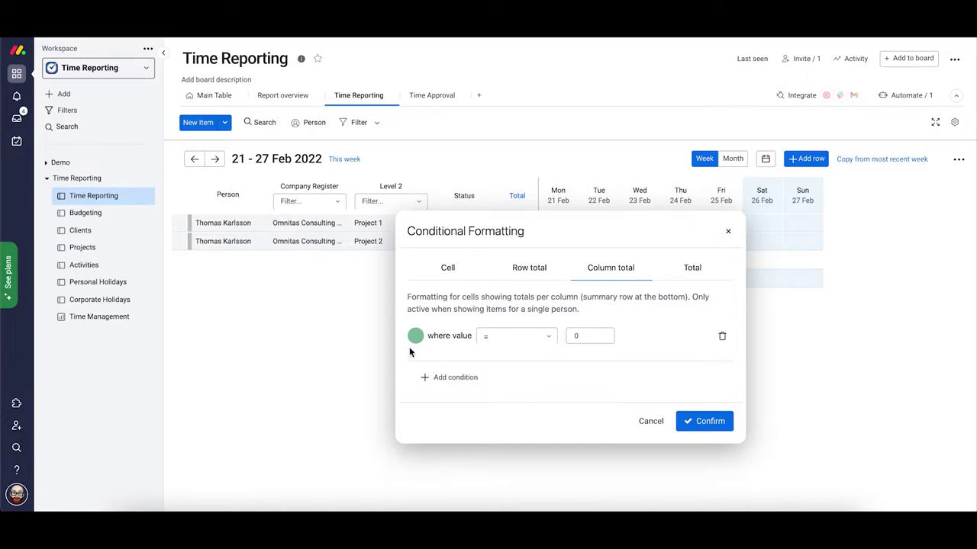
left_click(521, 338)
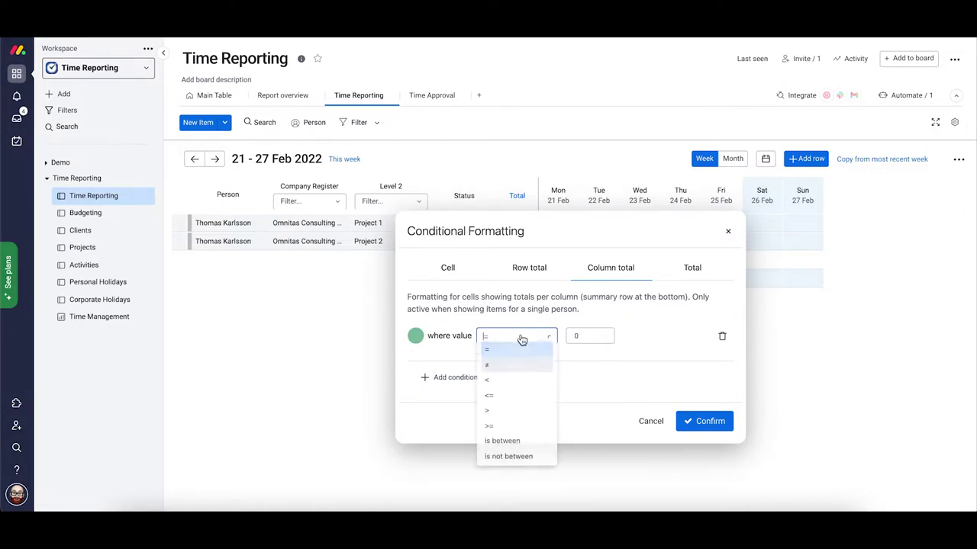
left_click(592, 335)
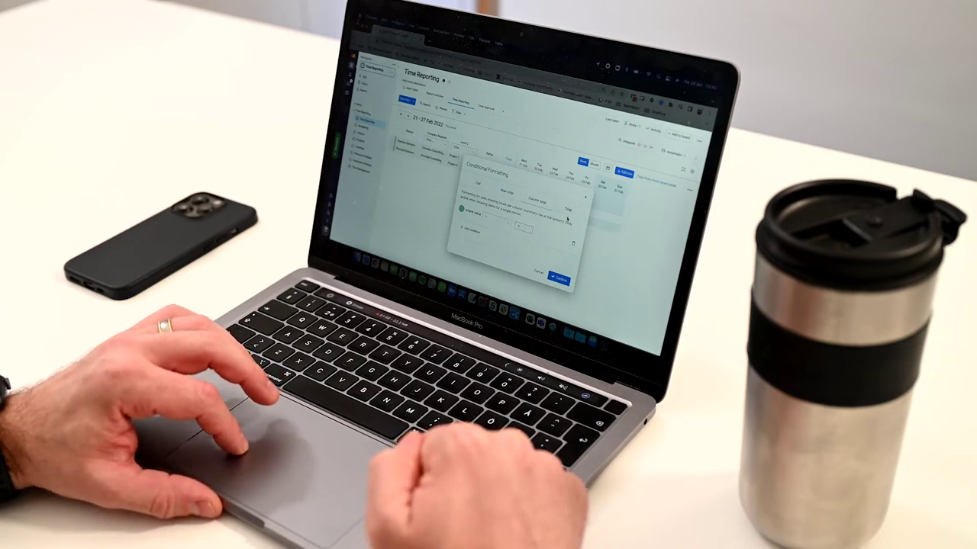
left_click(567, 220)
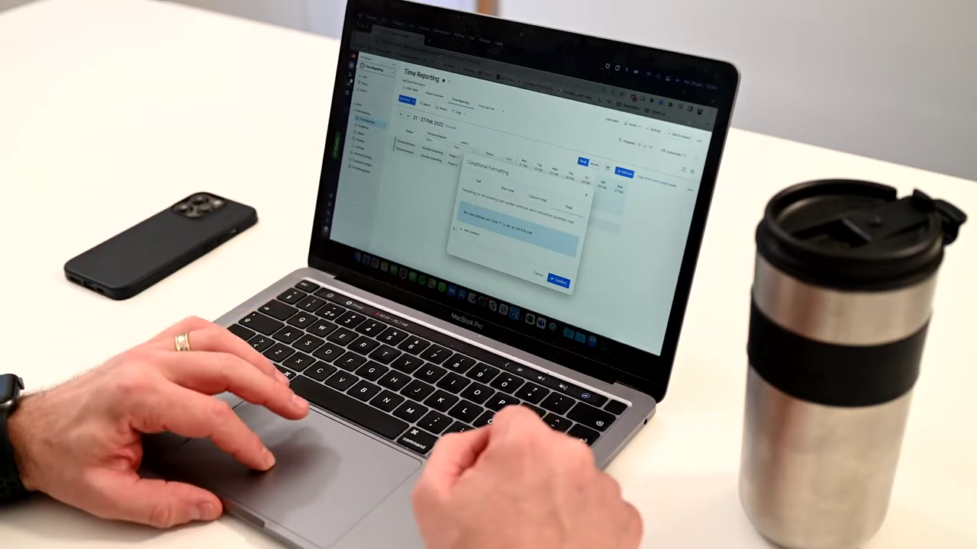
left_click(424, 386)
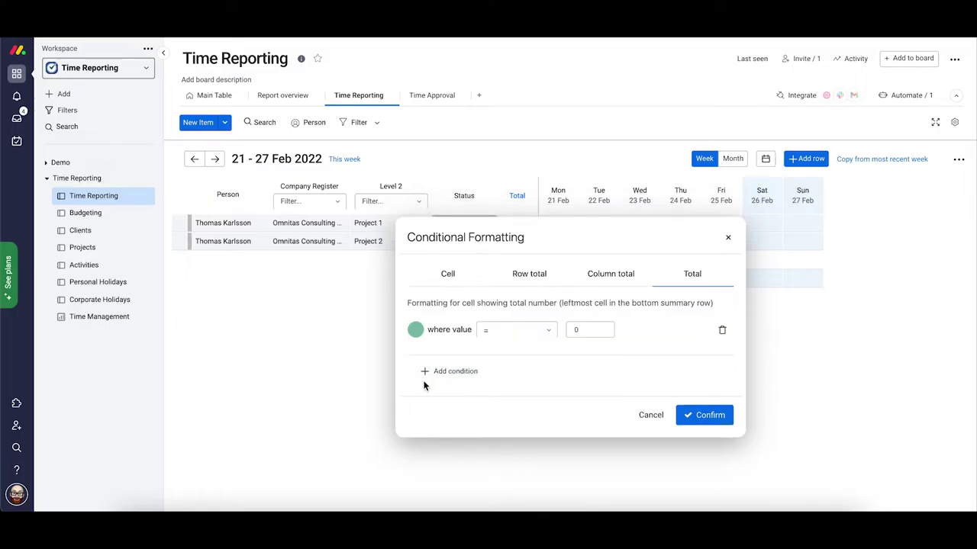
Cancel Conditional Formatting and drag Monday's 4 hours onto the Project 1 row
left_click(641, 414)
left_click_drag(555, 241, 557, 201)
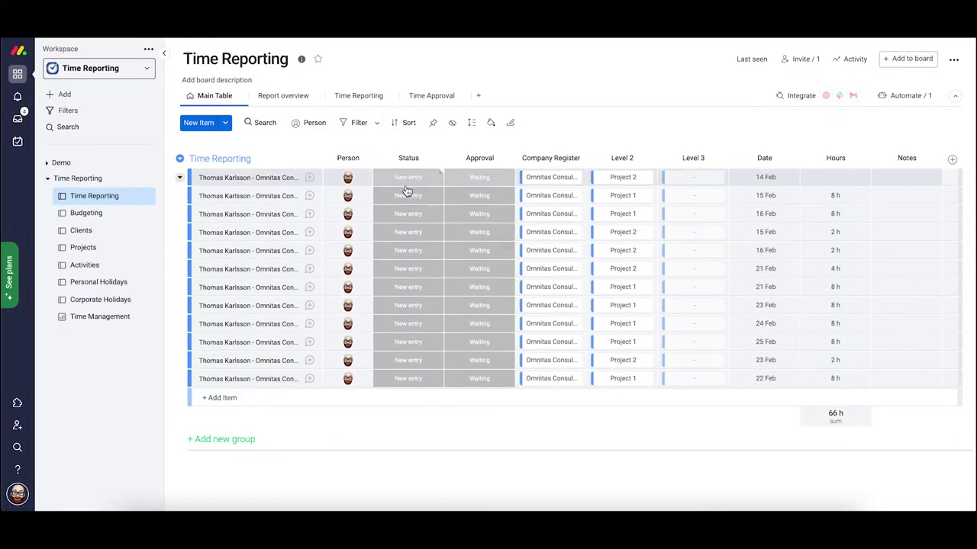
Set the 14 Feb entry to Submitted, then check its approval label and the board automations
left_click(407, 179)
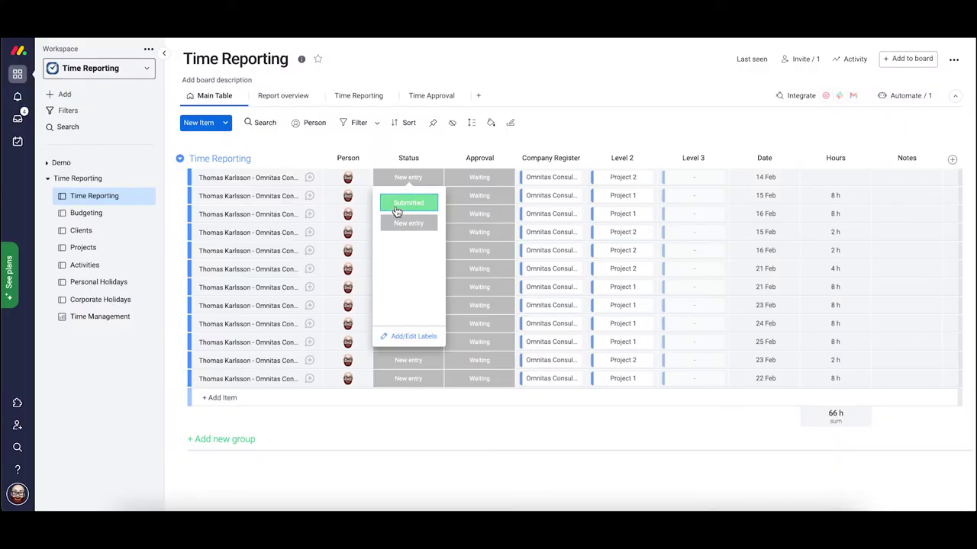
left_click(397, 204)
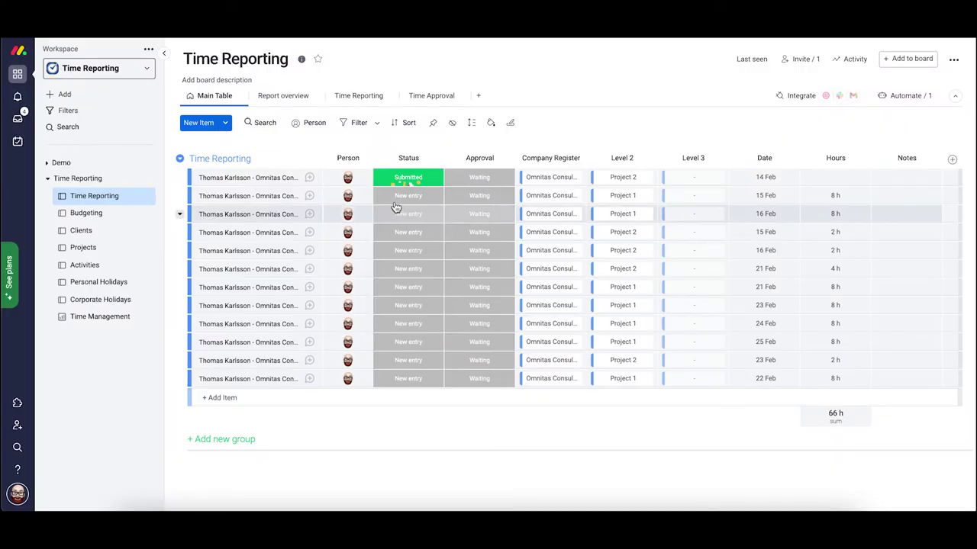
left_click(467, 179)
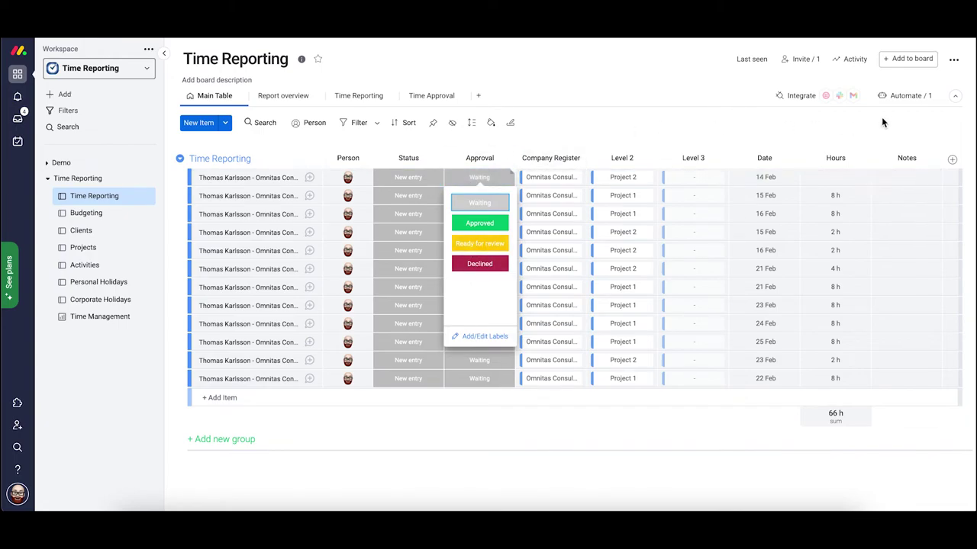
left_click(904, 96)
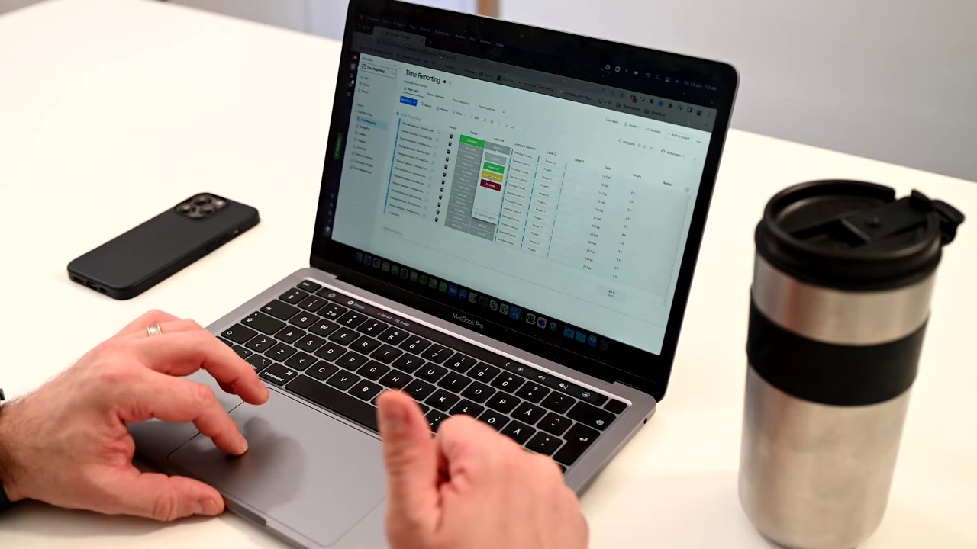
left_click(491, 177)
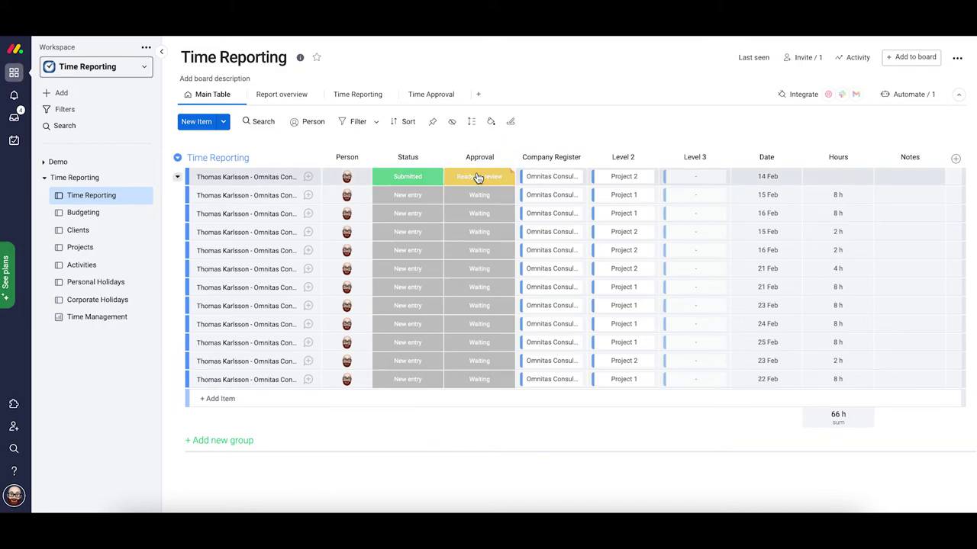
In the Time Reporting week of 14–20 Feb 2022, mark Project 1 and Project 2 as Submitted
left_click(358, 95)
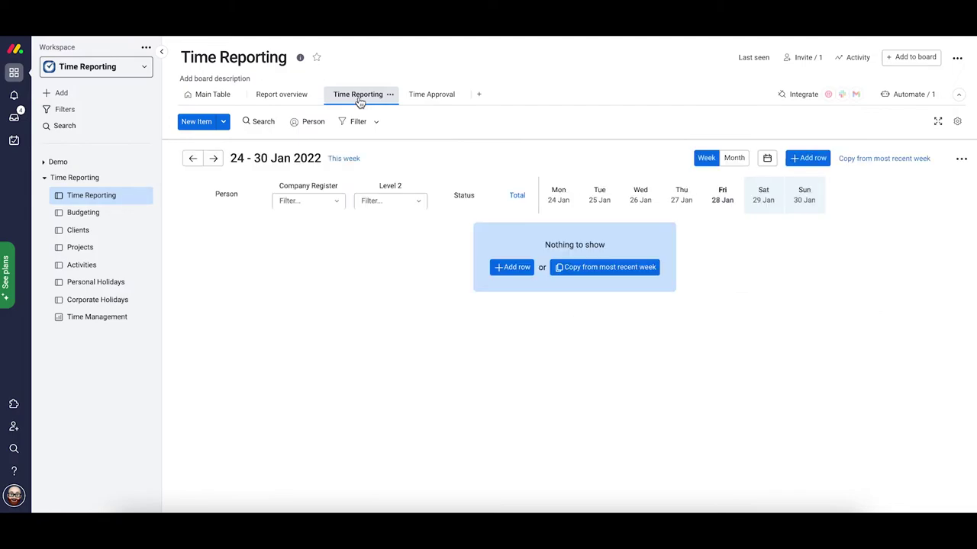
left_click(214, 159)
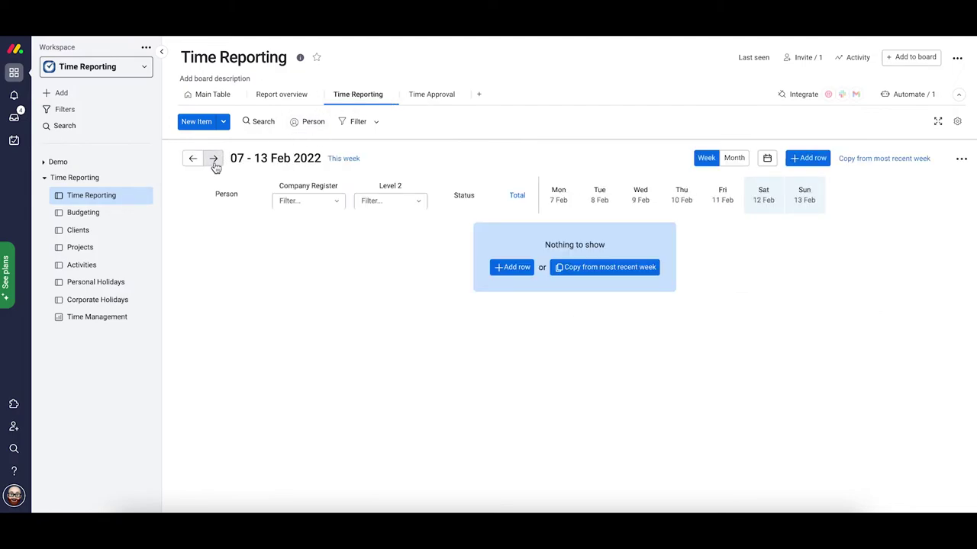
left_click(214, 160)
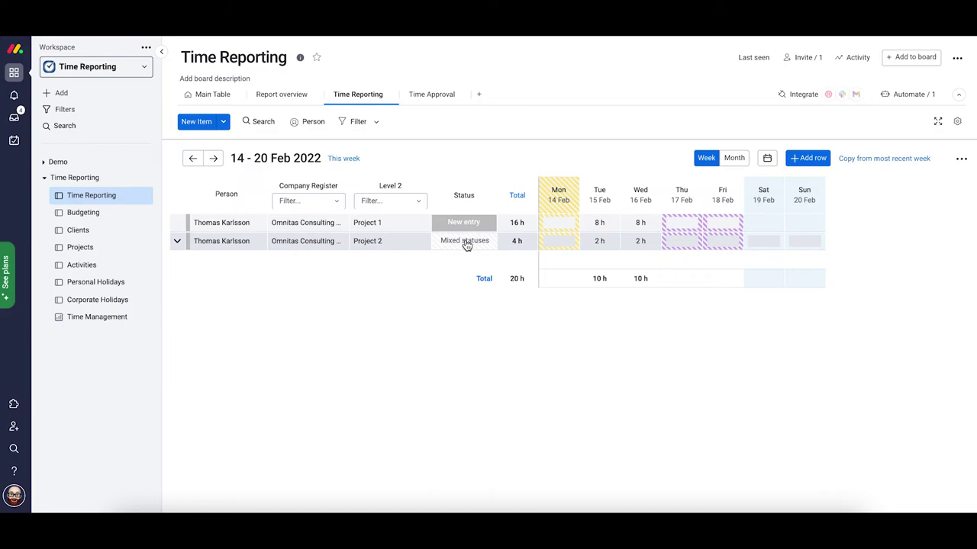
left_click(467, 242)
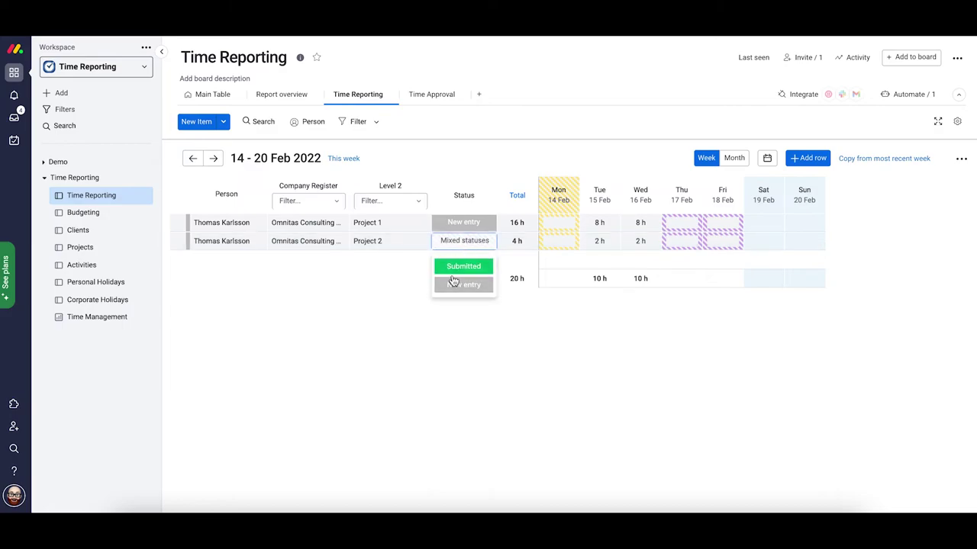
left_click(449, 274)
left_click(454, 226)
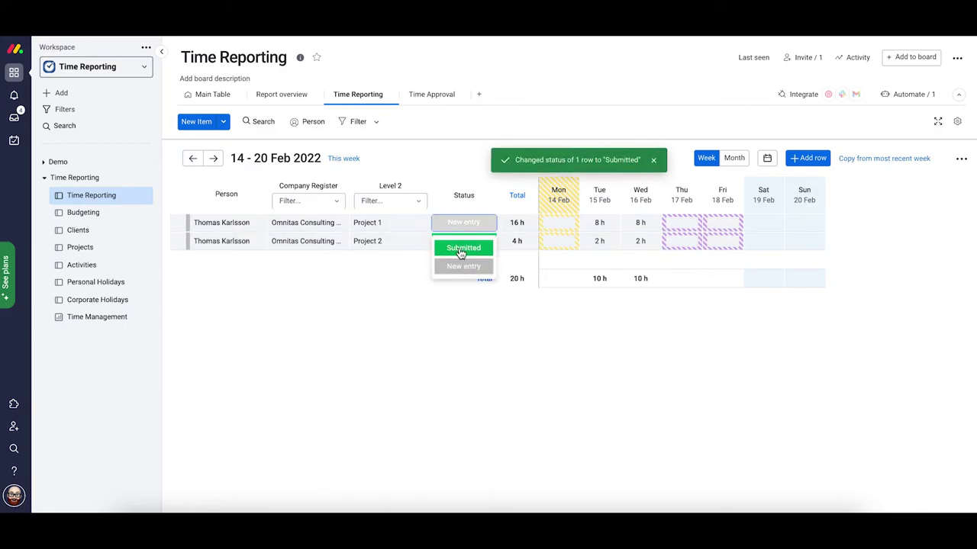
left_click(461, 255)
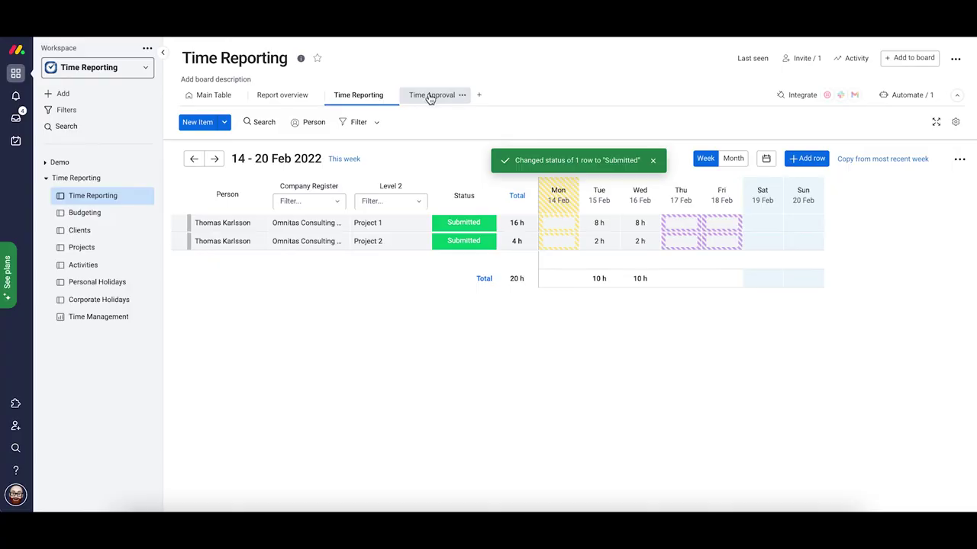
left_click(430, 97)
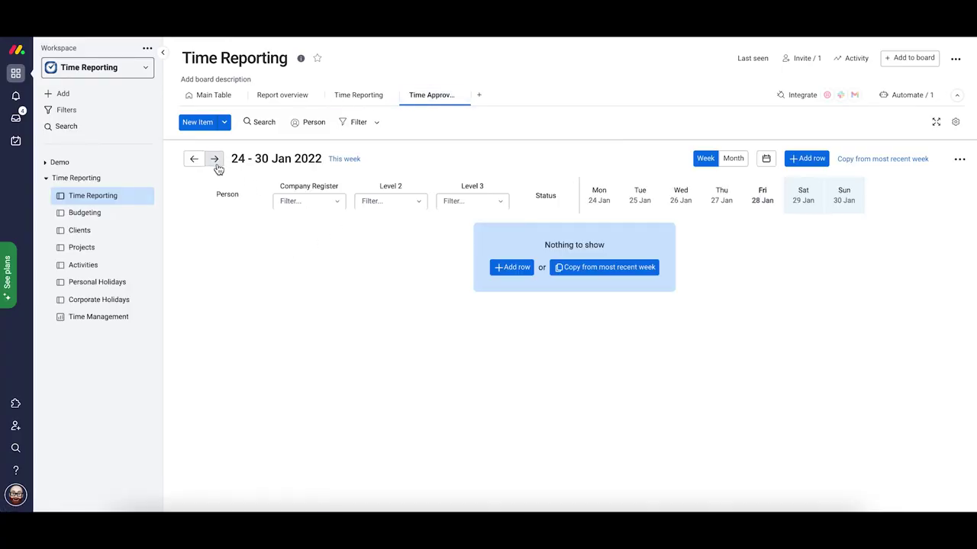
Check 14–20 Feb in Time Approval, then turn off Status Column in Time Reporting's view settings
left_click(216, 161)
left_click(216, 162)
left_click(216, 162)
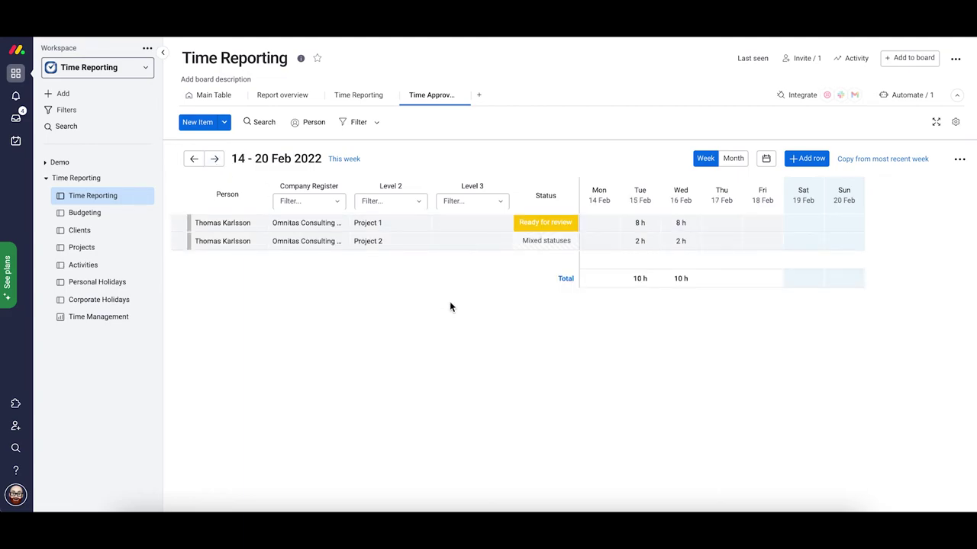
left_click(540, 243)
left_click(539, 304)
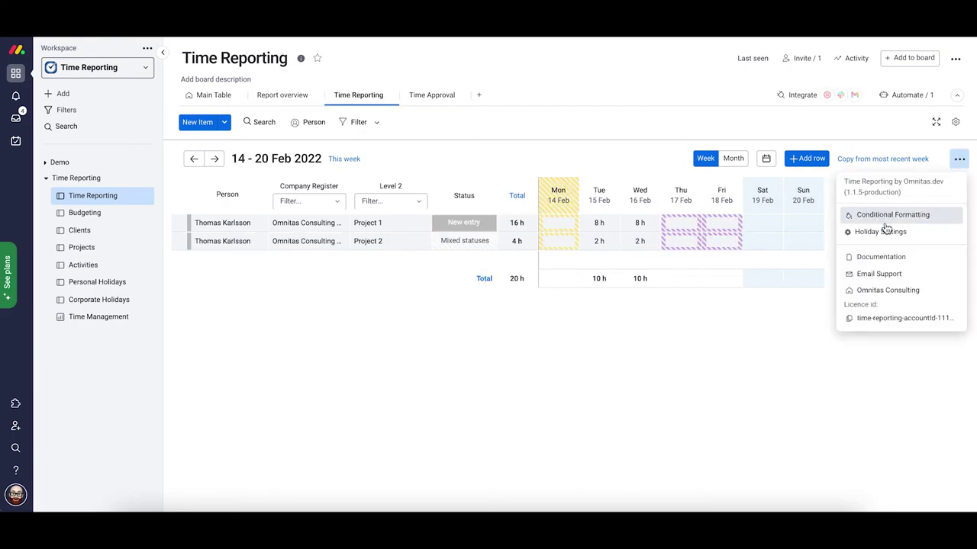
left_click(955, 123)
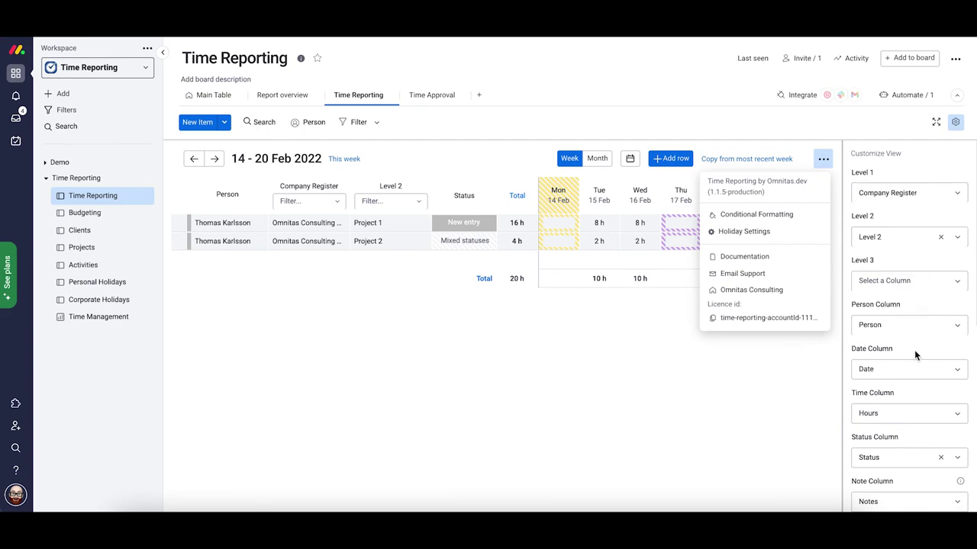
left_click(941, 458)
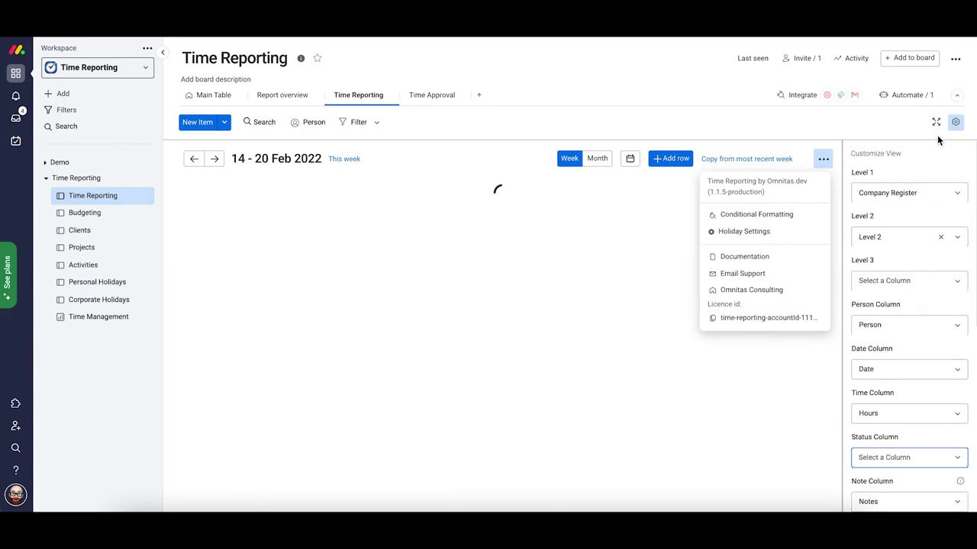
left_click(955, 122)
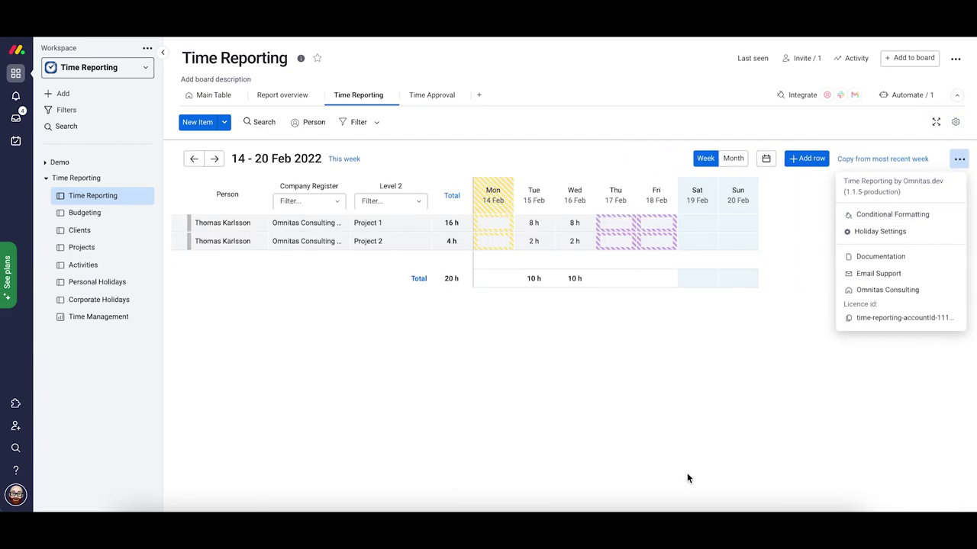